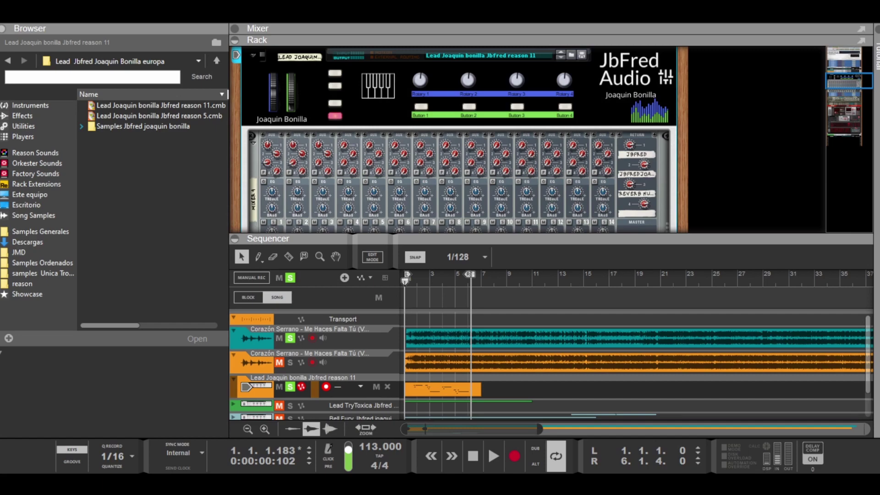
Enlarge the rack and examine the lead NN-XT sampler's key map in its remote editor, closing the editor when done
left_click_drag(641, 238, 642, 325)
scroll(733, 192, "down", 3)
left_click(747, 192)
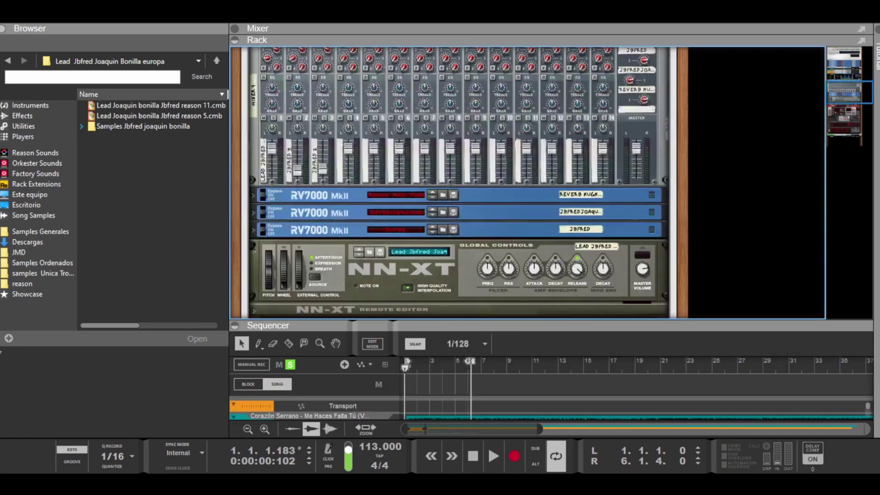
scroll(747, 192, "down", 2)
left_click(459, 208)
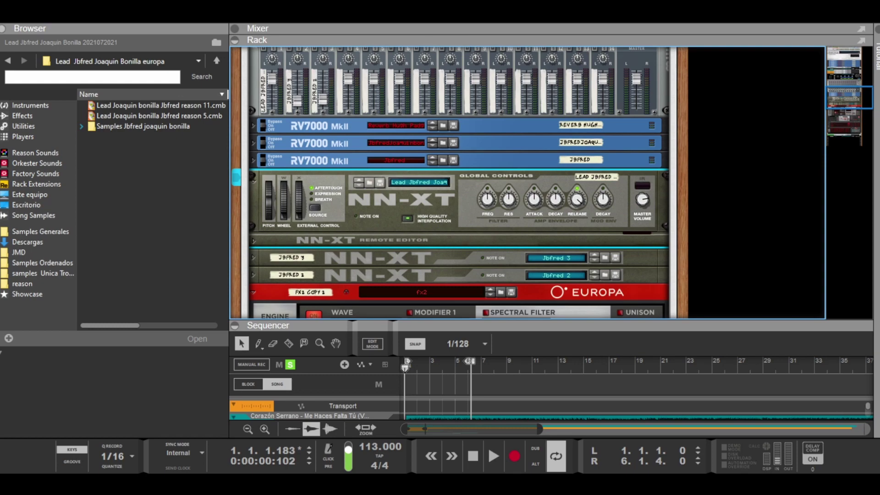
left_click(254, 240)
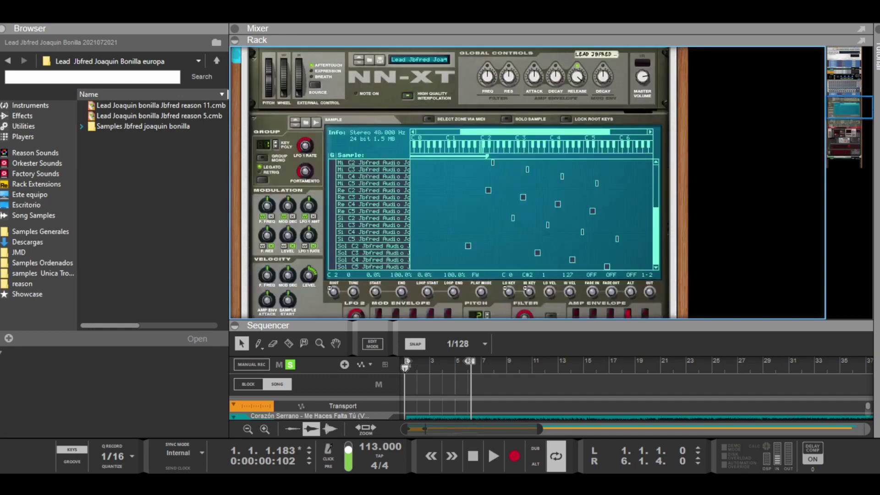
scroll(459, 183, "up", 1)
left_click(253, 153)
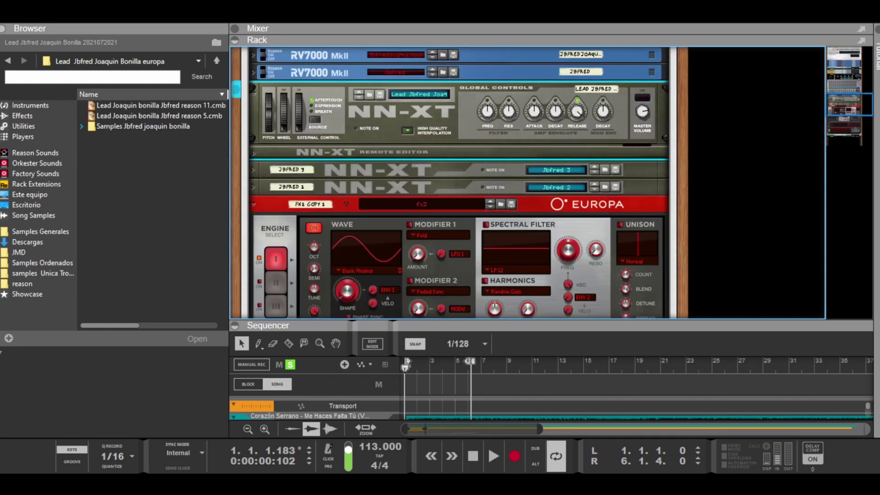
scroll(459, 183, "up", 2)
left_click(412, 151)
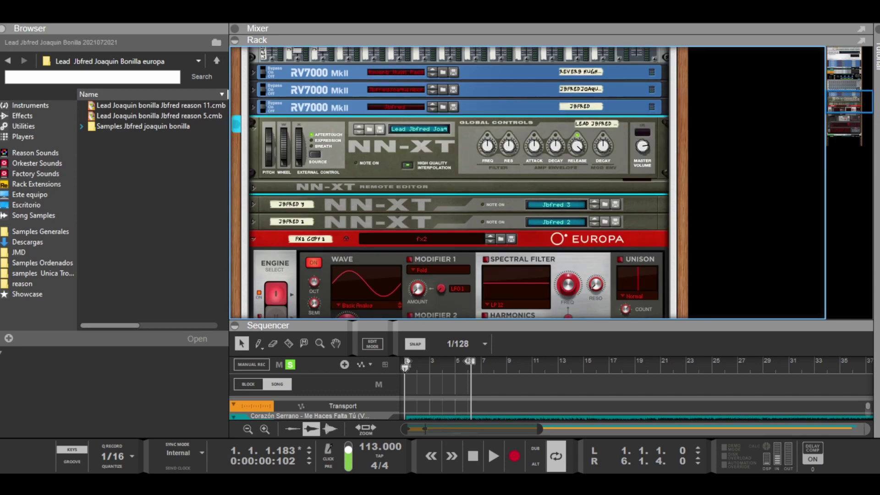
scroll(458, 184, "up", 2)
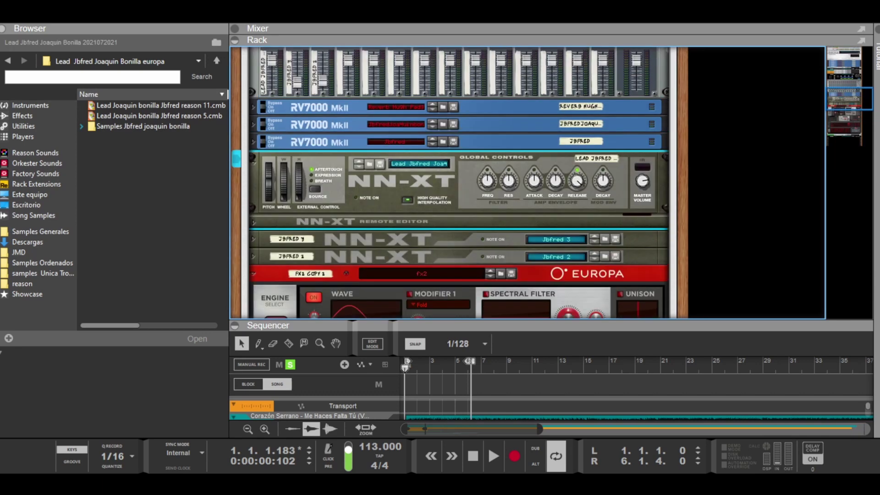
Examine the collapsed NN-XT samplers loaded with the Jbfred 3 and Jbfred 2 patches in the rack
left_click(454, 239)
left_click(454, 257)
left_click(453, 239)
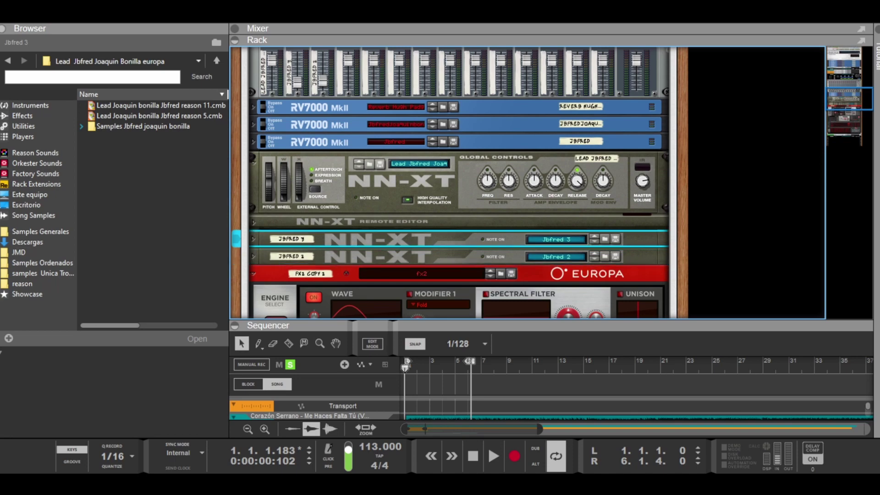
left_click(454, 257)
left_click(453, 239)
left_click(453, 256)
scroll(454, 256, "down", 1)
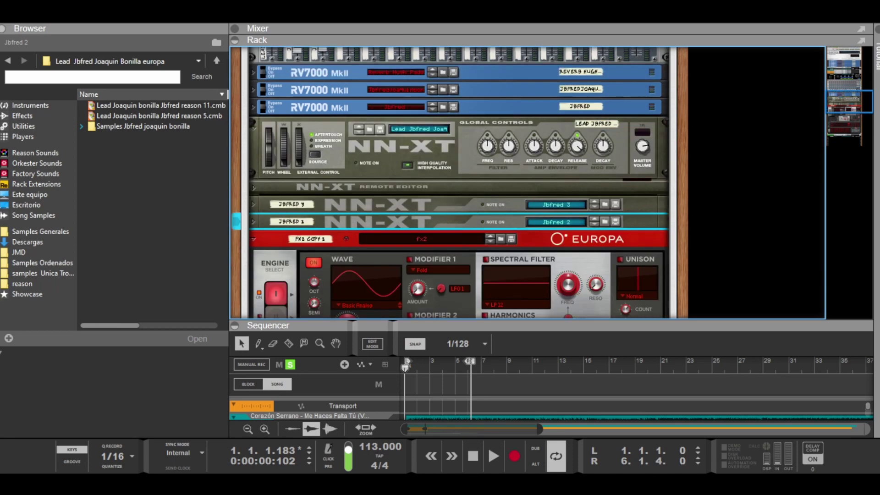
scroll(458, 183, "down", 2)
Review the lead combinator's device chain from its mixer and RV7000 reverbs to Europa, checking the rack's rear side as well
scroll(458, 183, "up", 7)
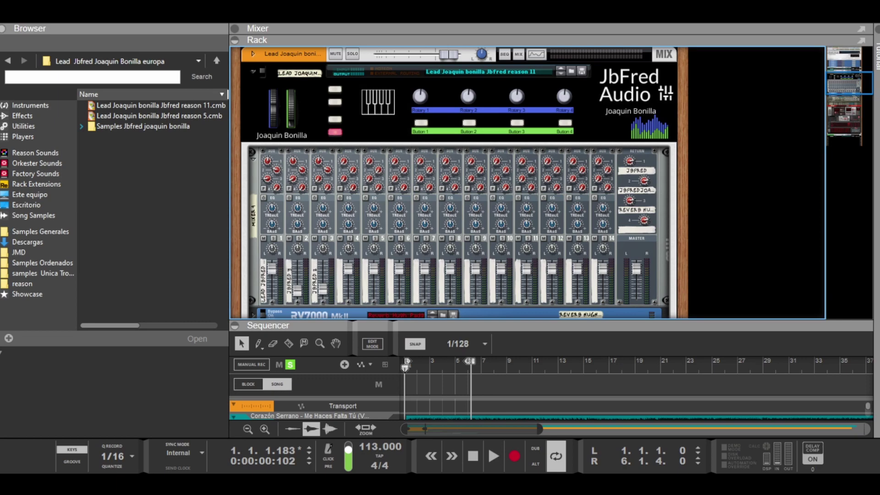
scroll(458, 184, "down", 10)
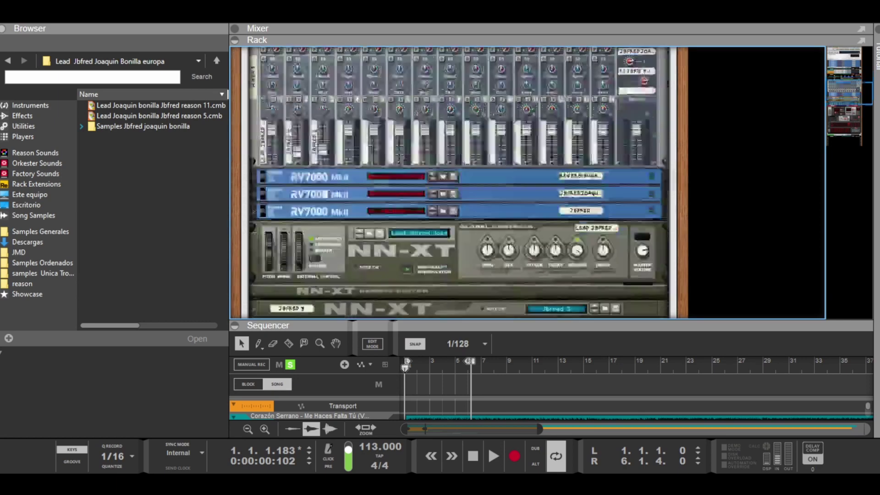
key("Tab")
key("Tab")
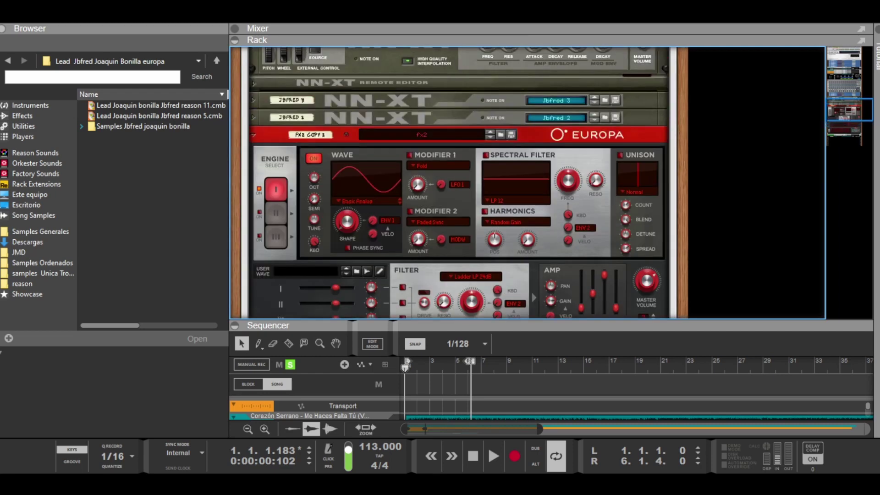
scroll(458, 183, "up", 3)
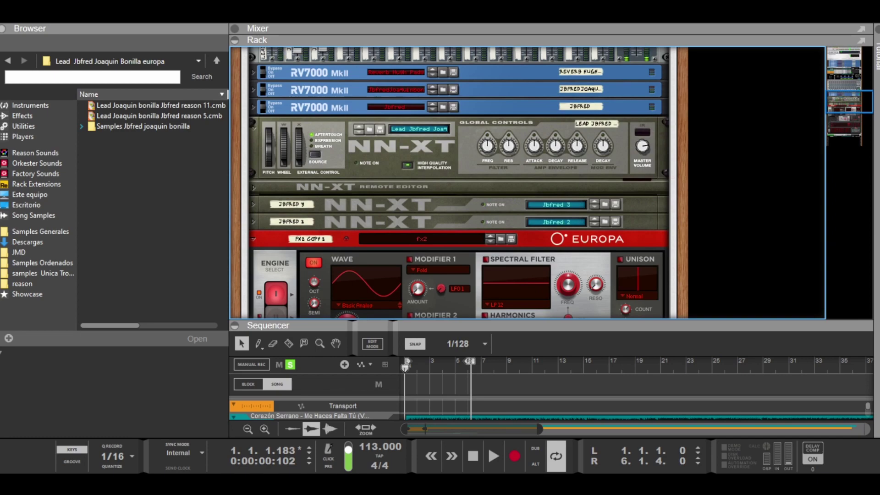
scroll(458, 184, "up", 8)
scroll(458, 183, "up", 1)
Show the mixer, jump to the lead channel's rack devices, and examine its NN-XT samplers and Europa synth
key("F5")
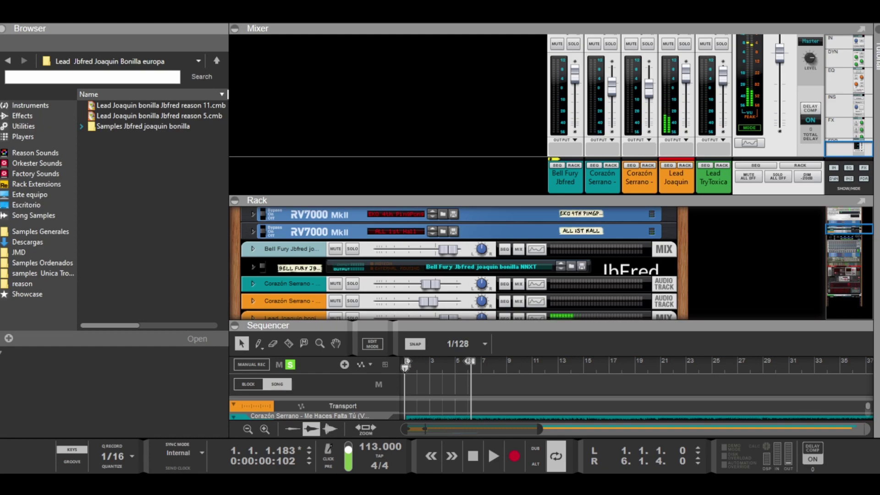
left_click(685, 165)
scroll(458, 206, "down", 5)
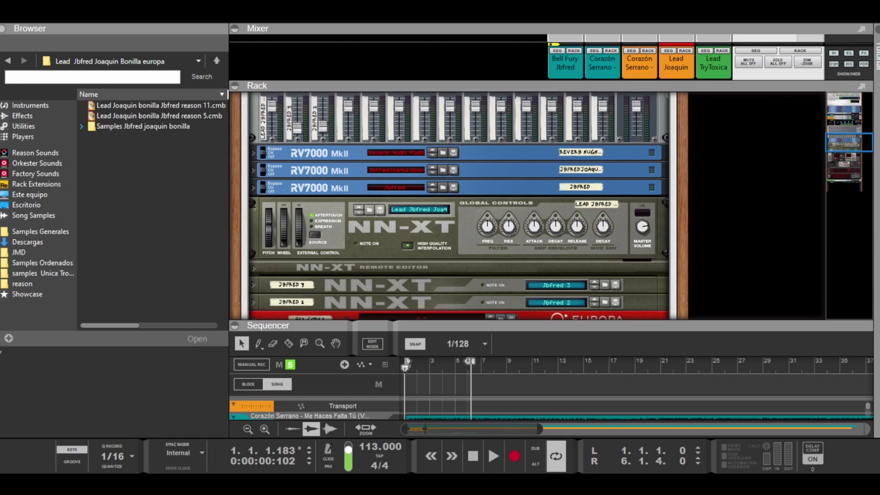
scroll(458, 207, "down", 4)
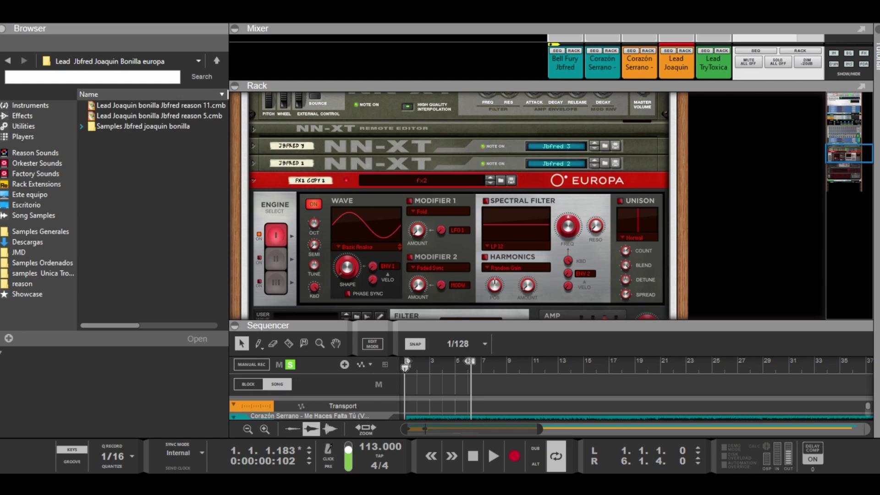
scroll(458, 206, "up", 8)
scroll(458, 206, "down", 9)
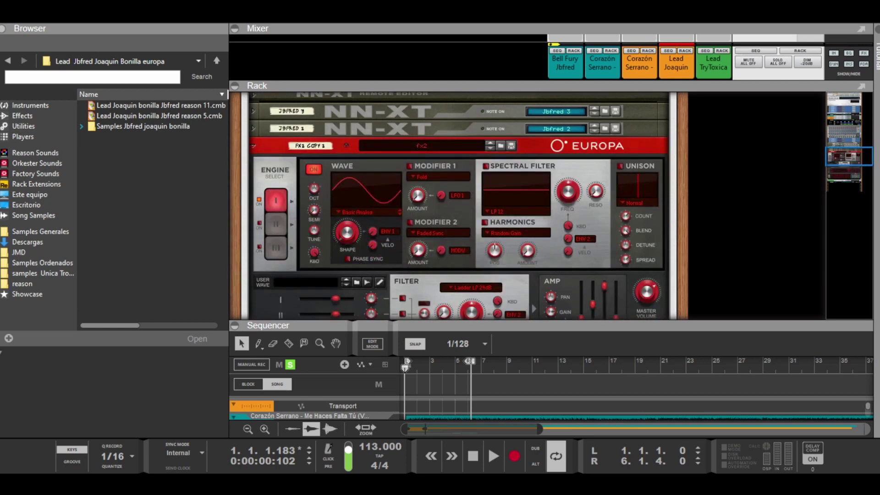
scroll(459, 206, "down", 4)
Enlarge the sequencer and turn off solo on the teal Corazón Serrano audio track
left_click_drag(373, 325, 373, 200)
left_click(290, 299)
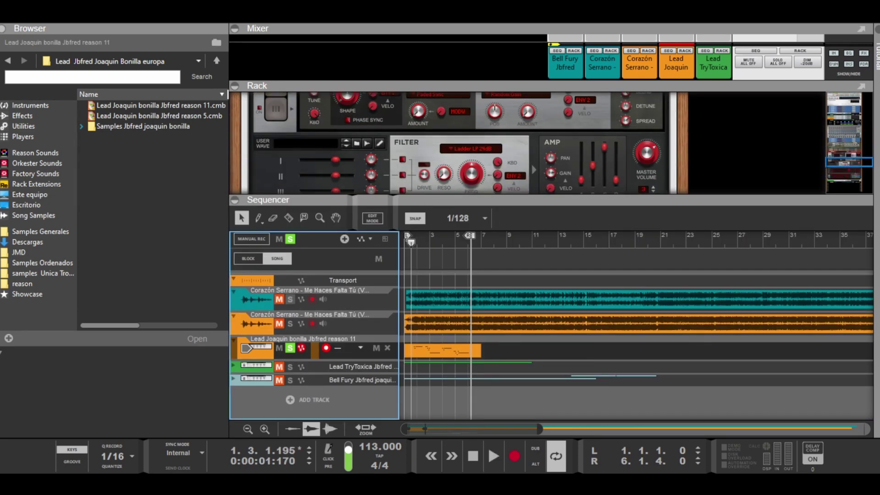
Play the soloed lead loop while watching its NN-XT samplers and Europa in the enlarged rack, and stop playback
left_click(488, 444)
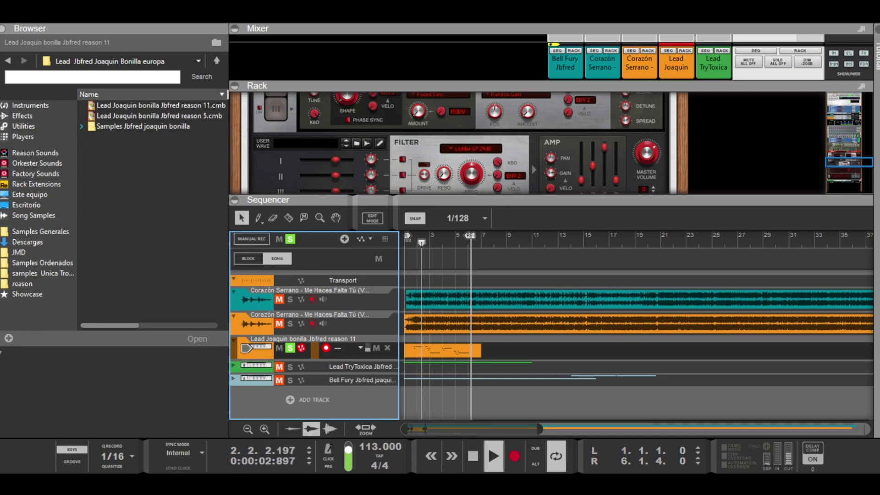
left_click_drag(373, 200, 374, 306)
scroll(459, 197, "up", 12)
scroll(458, 197, "up", 1)
scroll(458, 197, "down", 3)
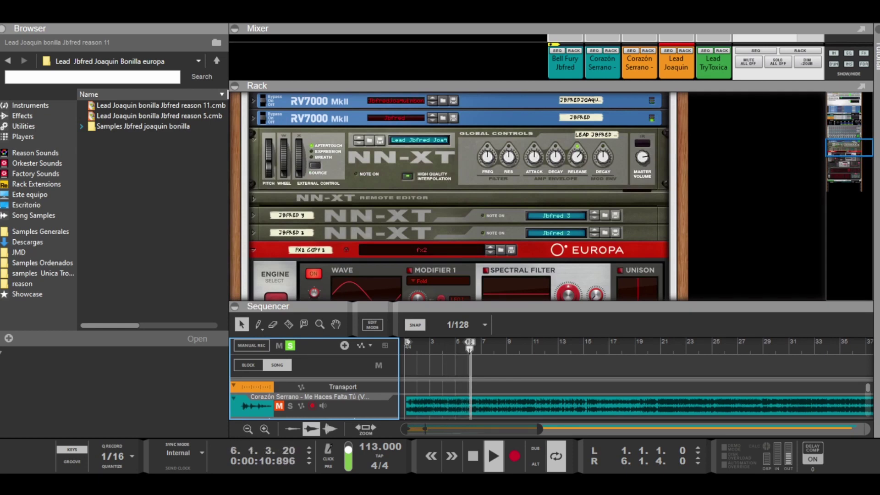
key("space")
Flip the rack to its rear and disconnect the cables from Europa's CV Out 1 and CV Out 2
scroll(458, 197, "down", 3)
key("Tab")
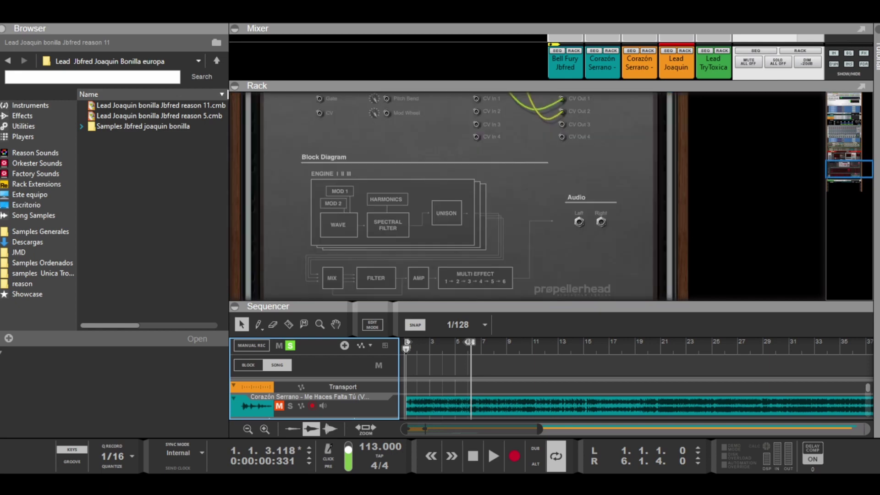
scroll(458, 197, "up", 1)
left_click_drag(562, 203, 536, 214)
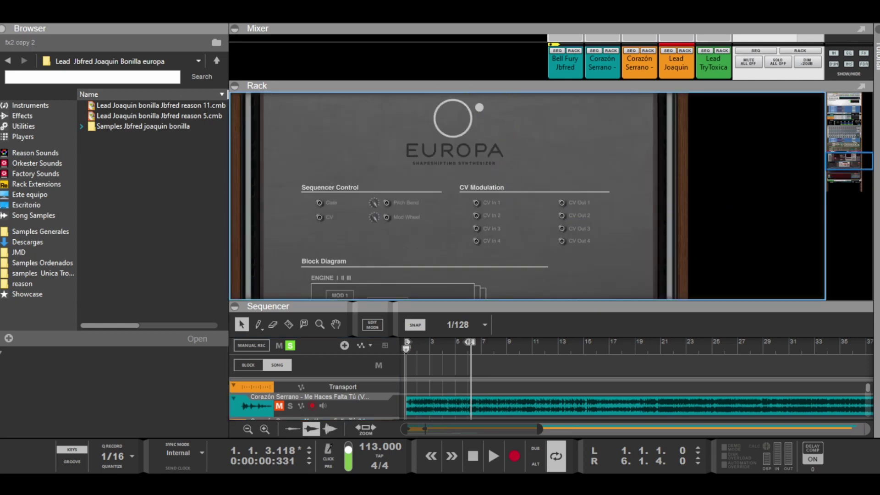
Play the lead loop without Europa's modulation while examining the combinator's rear wiring, and stop playback
left_click(487, 443)
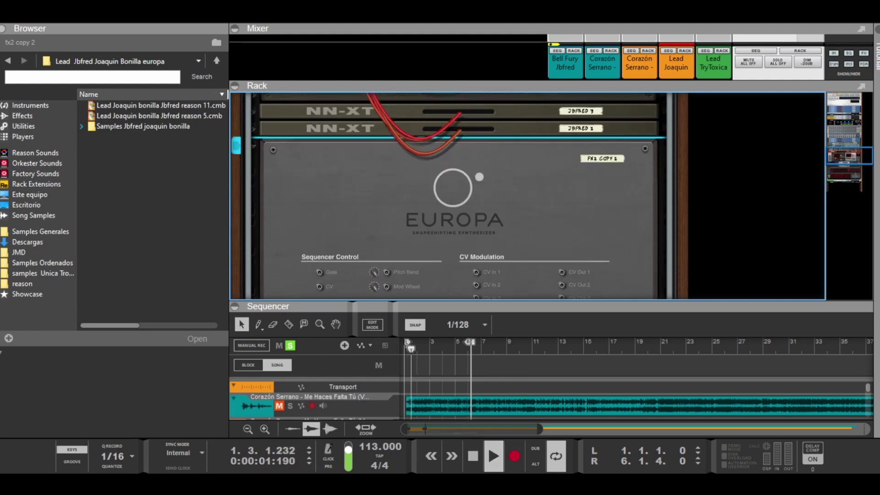
scroll(458, 197, "up", 3)
scroll(458, 197, "down", 1)
scroll(458, 197, "up", 2)
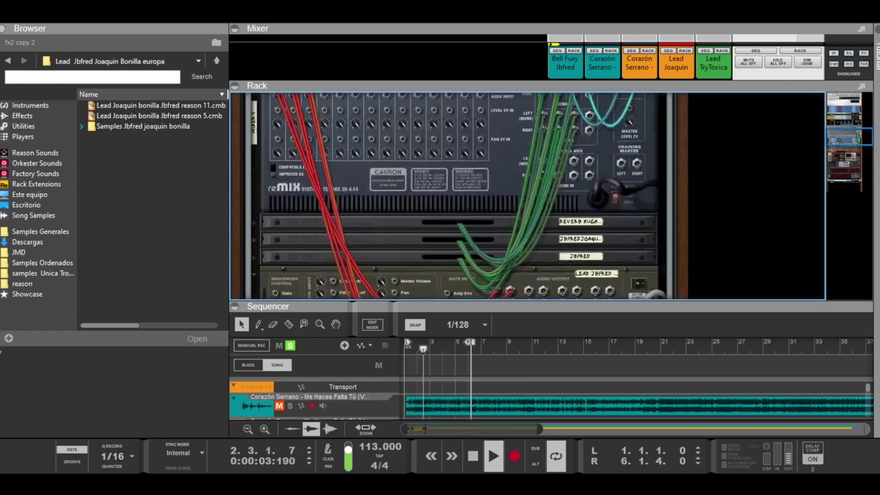
scroll(403, 229, "up", 2)
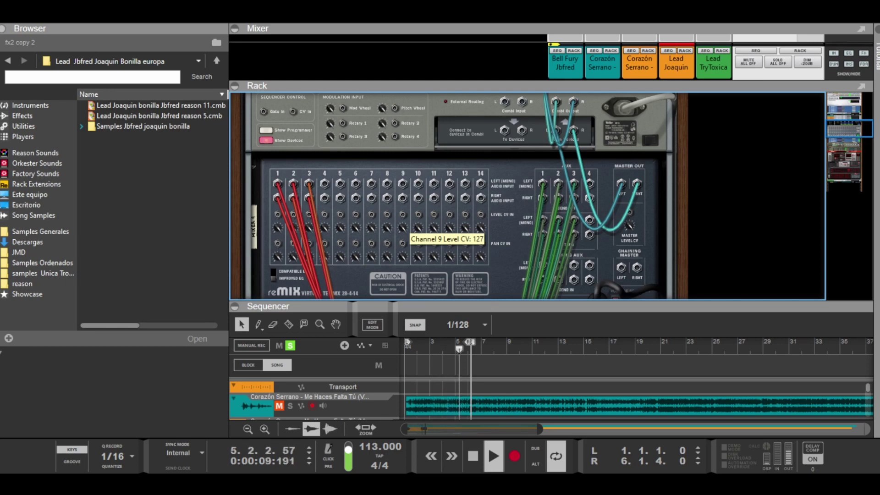
key("space")
Flip the rack to its front and check the pitch bend wheel on the lead combinator
key("Tab")
scroll(403, 228, "down", 3)
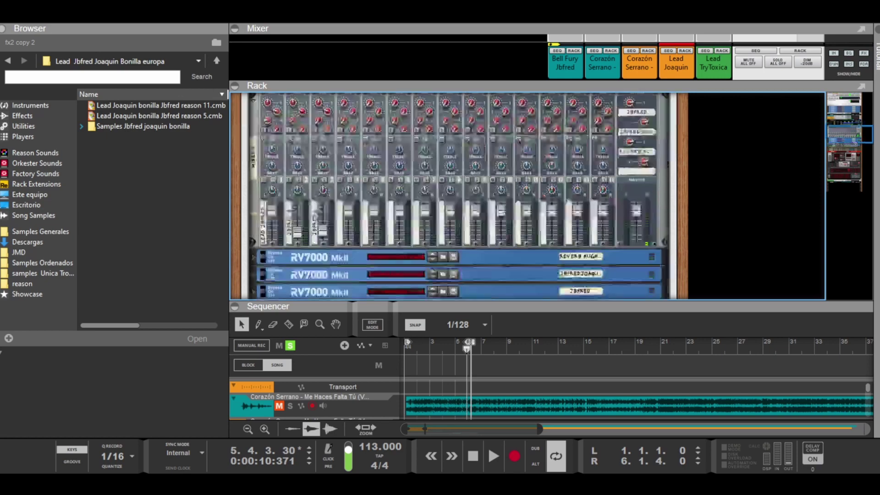
scroll(459, 197, "up", 4)
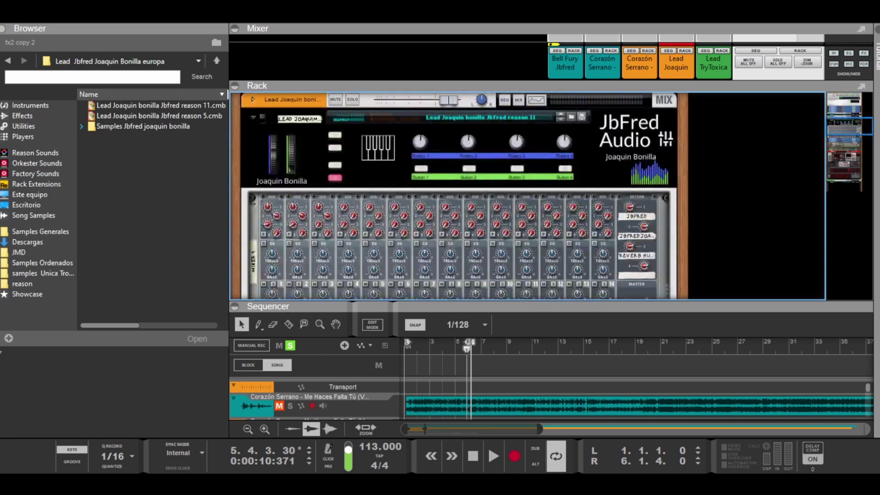
left_click(274, 164)
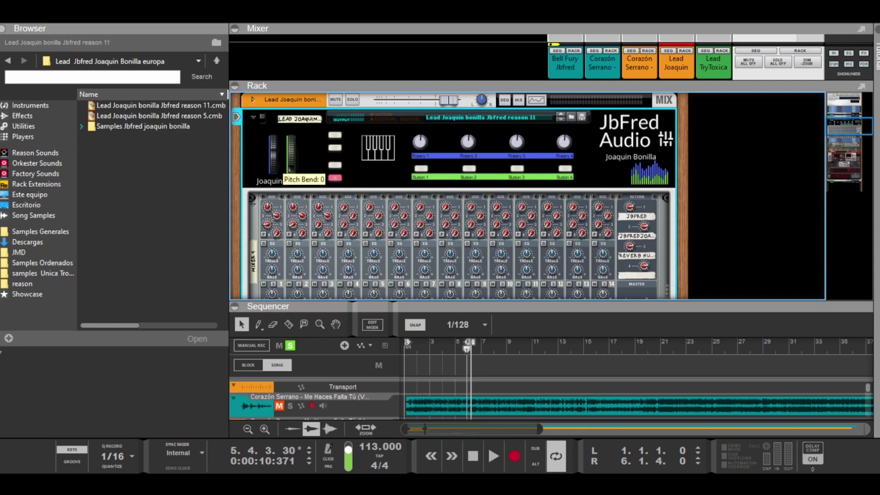
Reconnect a modulation cable to Europa's CV Out 2 at the rear, and return the rack to its front view
scroll(454, 197, "down", 6)
key("Tab")
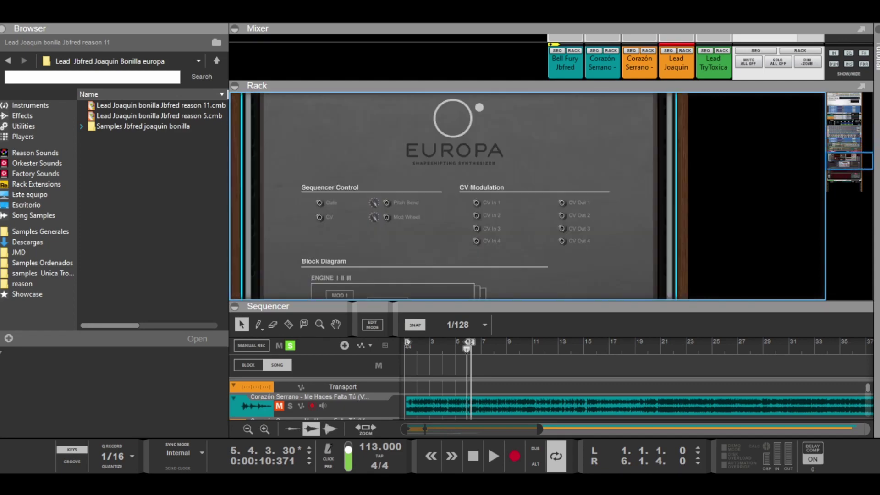
left_click(453, 197)
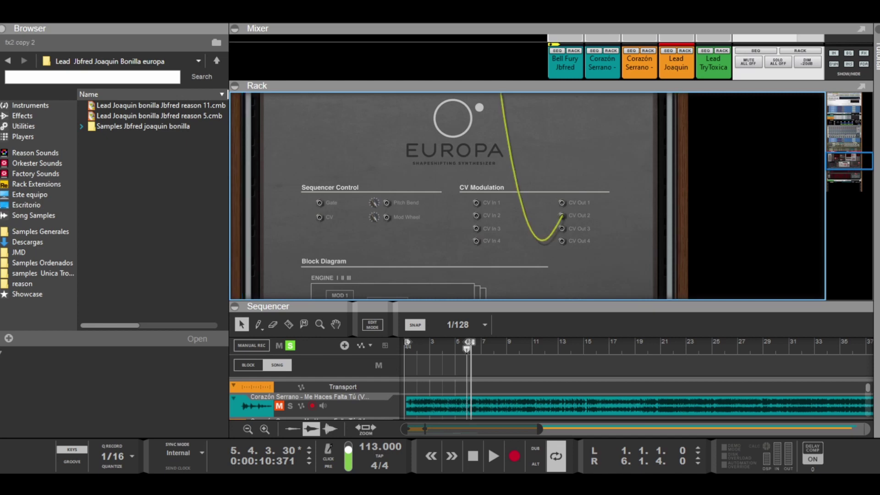
key("Tab")
scroll(458, 196, "up", 2)
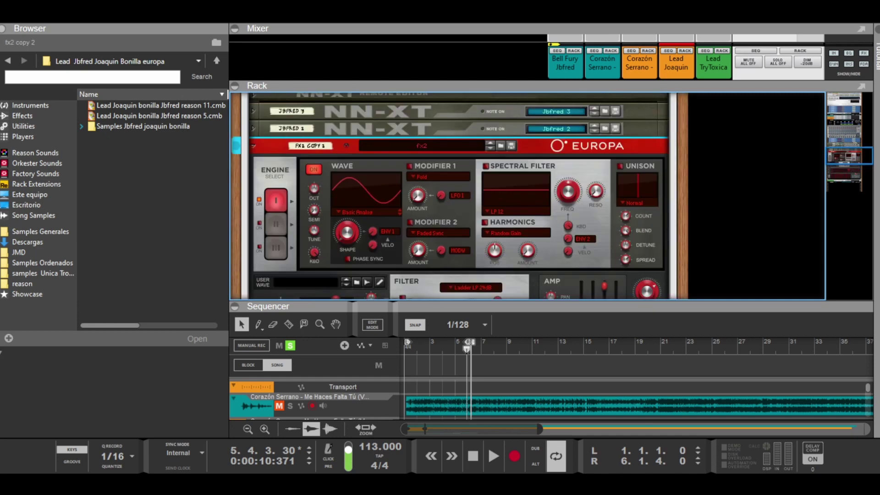
Enlarge the sequencer and move the song position back to the start at 1.1.1.0
left_click_drag(458, 305, 459, 154)
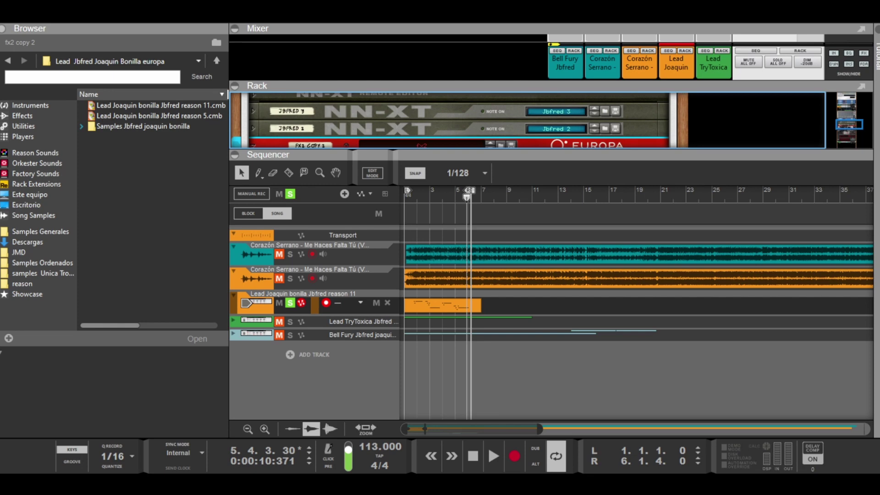
left_click_drag(467, 197, 408, 198)
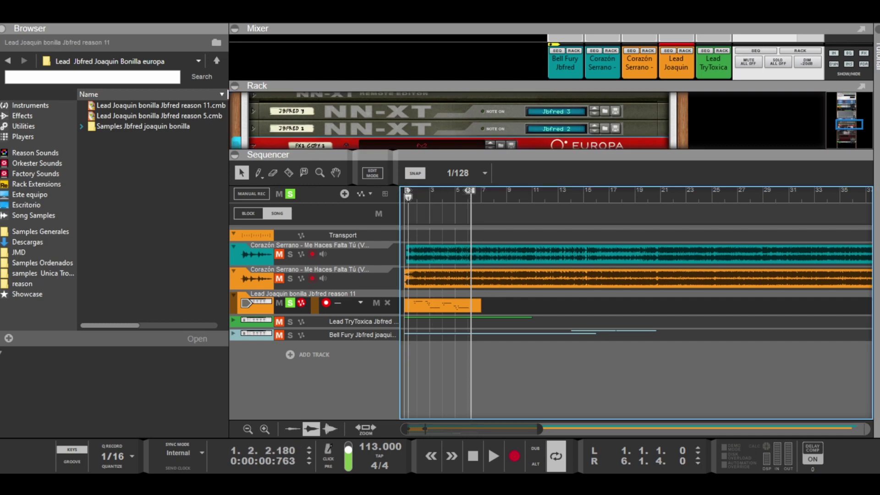
key("space")
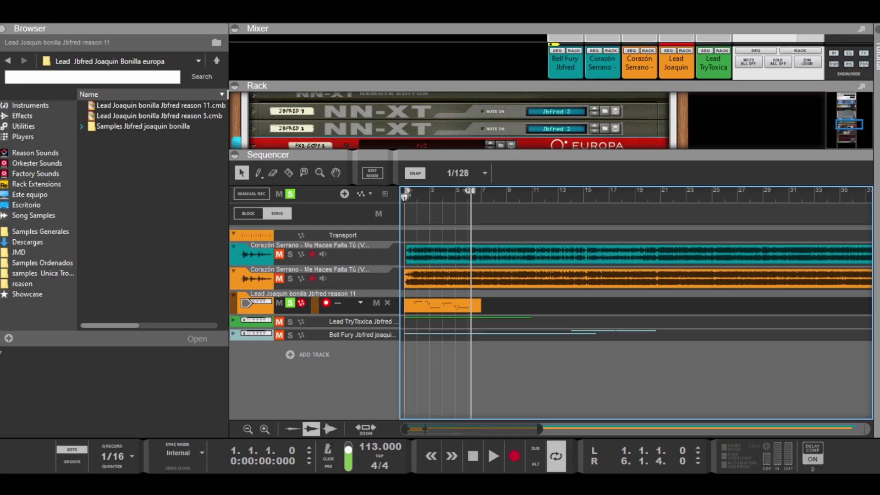